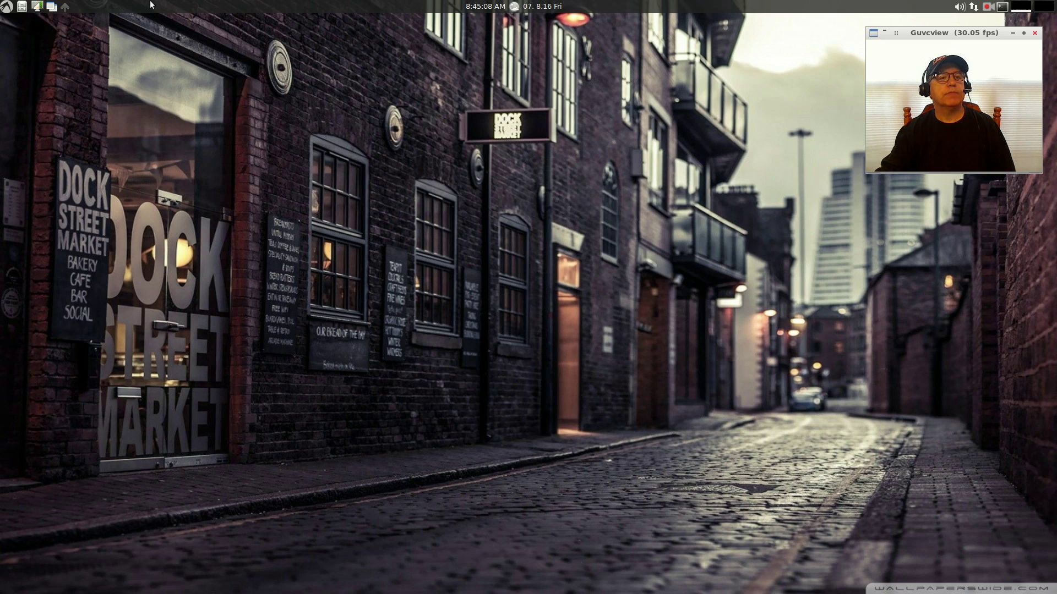
# Step: Open the applications menu to the Sound & Video programs, such as Audacity and VLC
pyautogui.click(23, 7)
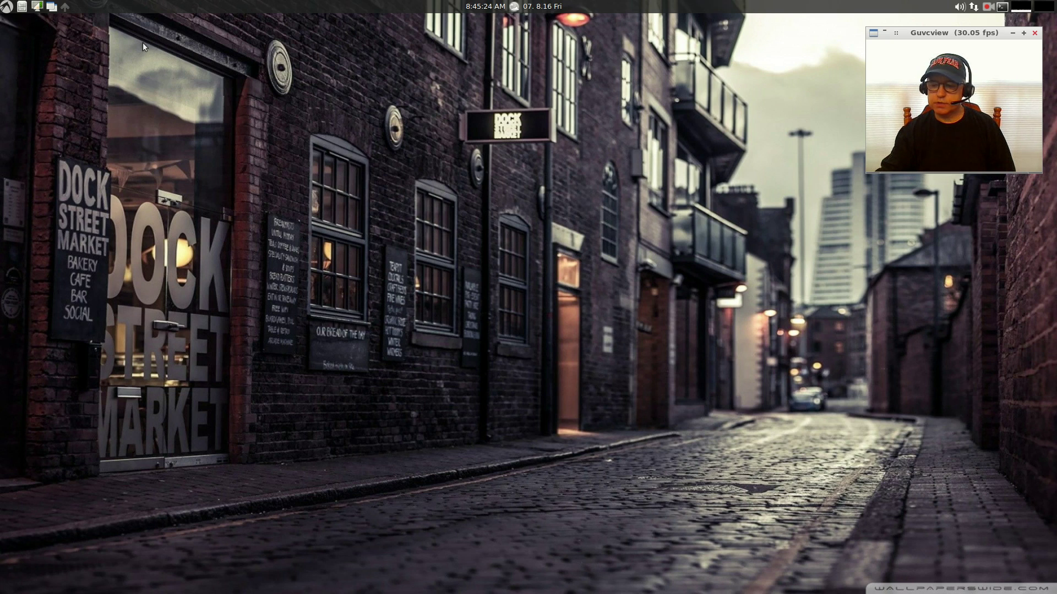
pyautogui.click(7, 6)
pyautogui.moveTo(35, 23)
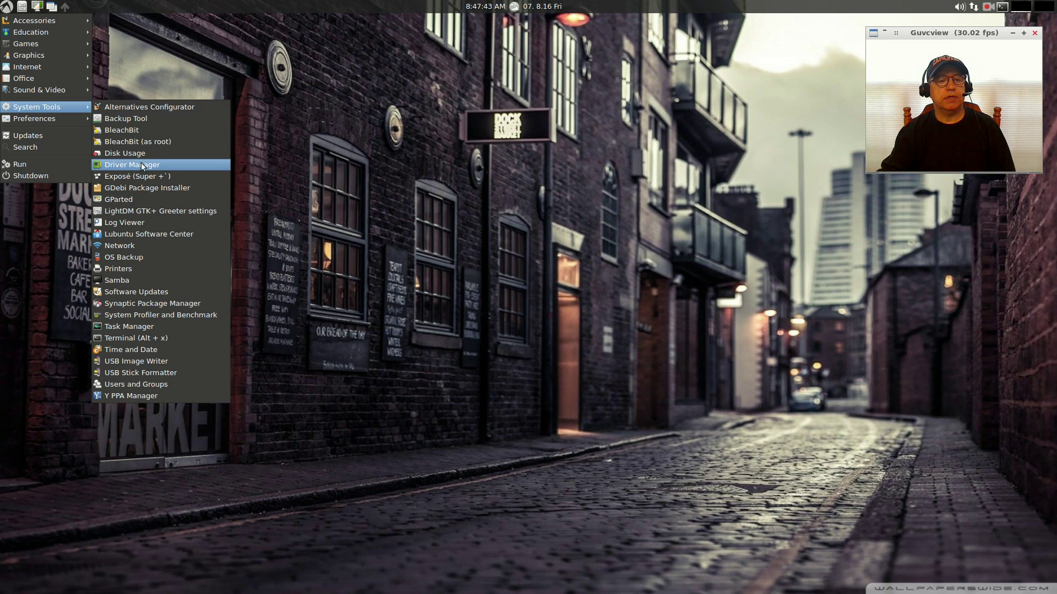
# Step: Launch Driver Manager from System Tools and authenticate with the account password to list NVIDIA, Broadcom and Intel drivers
pyautogui.click(156, 166)
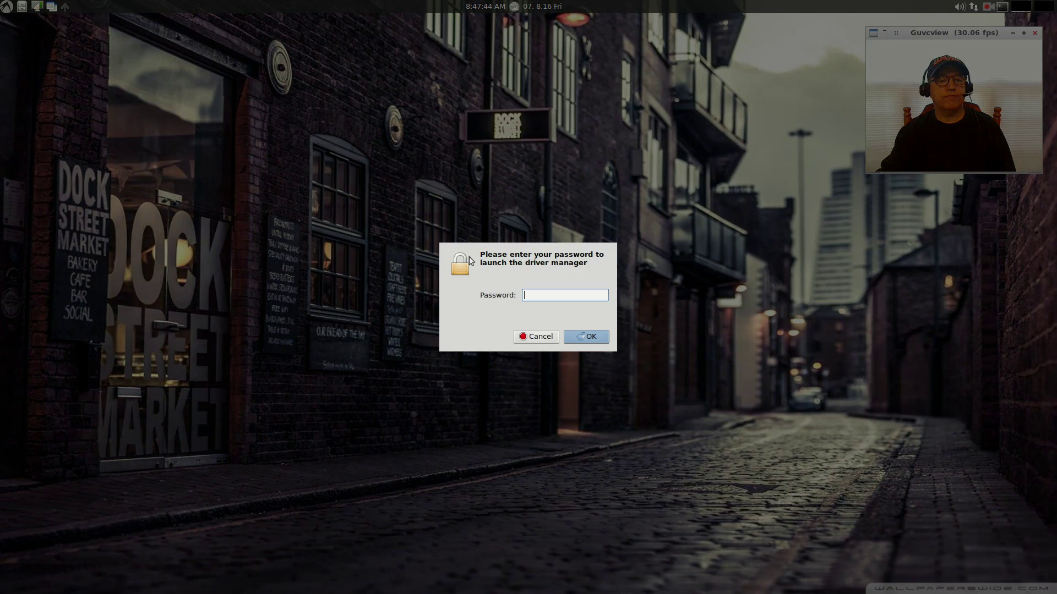
pyautogui.write('******')
pyautogui.press('Return')
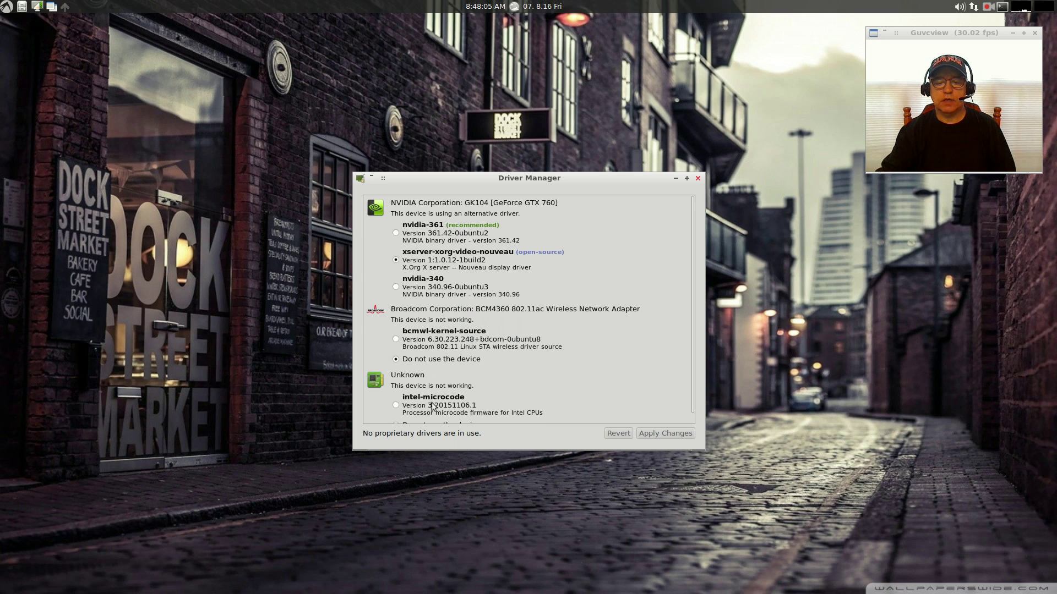
pyautogui.scroll(-1, 431, 407)
pyautogui.scroll(1, 445, 405)
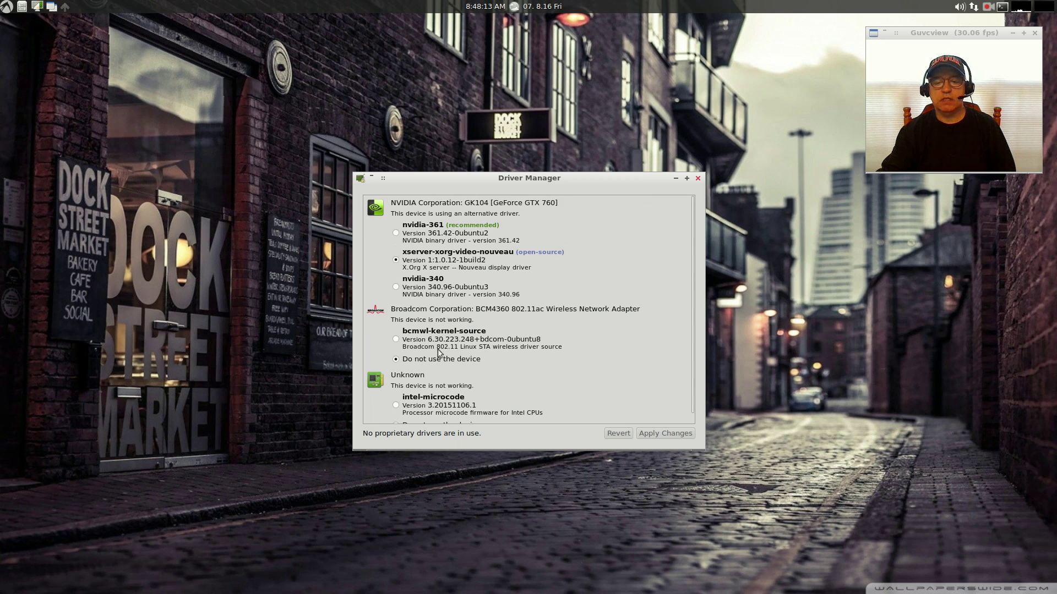
# Step: Try applying the nvidia-361 driver, review the unmet dependency details, and dismiss the error
pyautogui.click(397, 236)
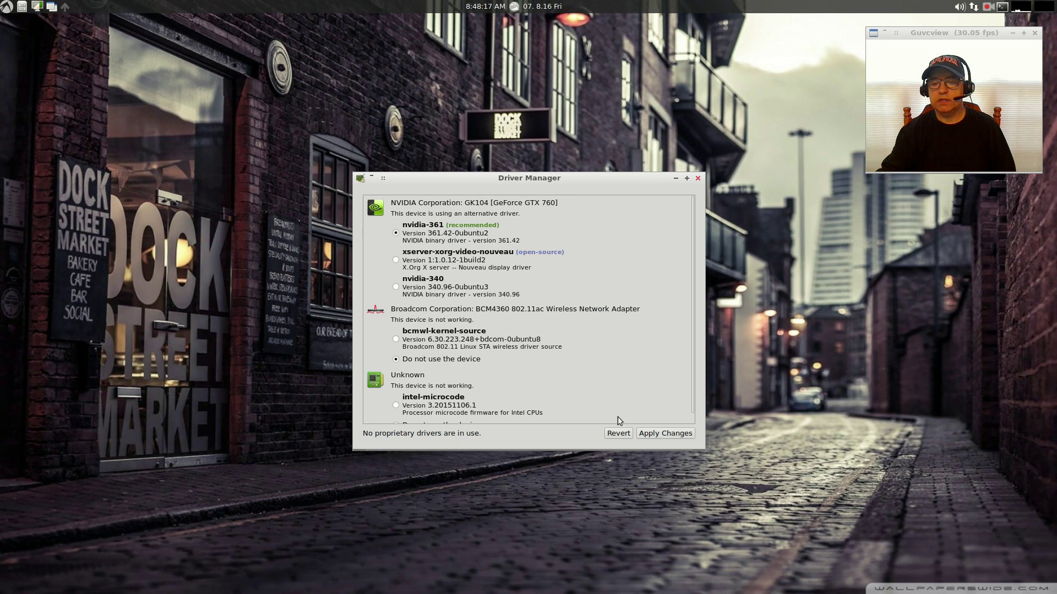
pyautogui.click(645, 434)
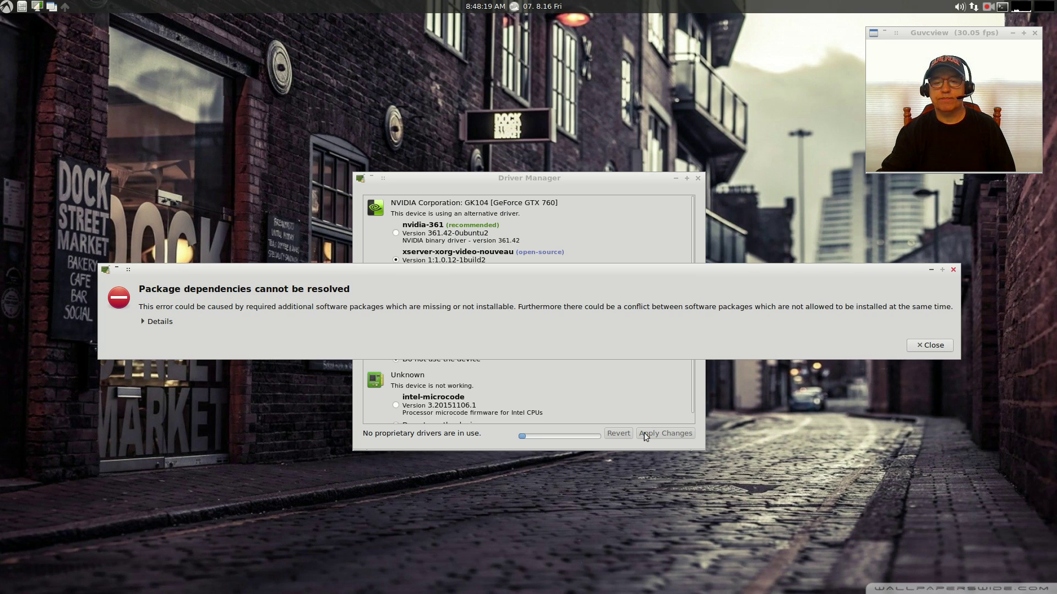
pyautogui.click(144, 325)
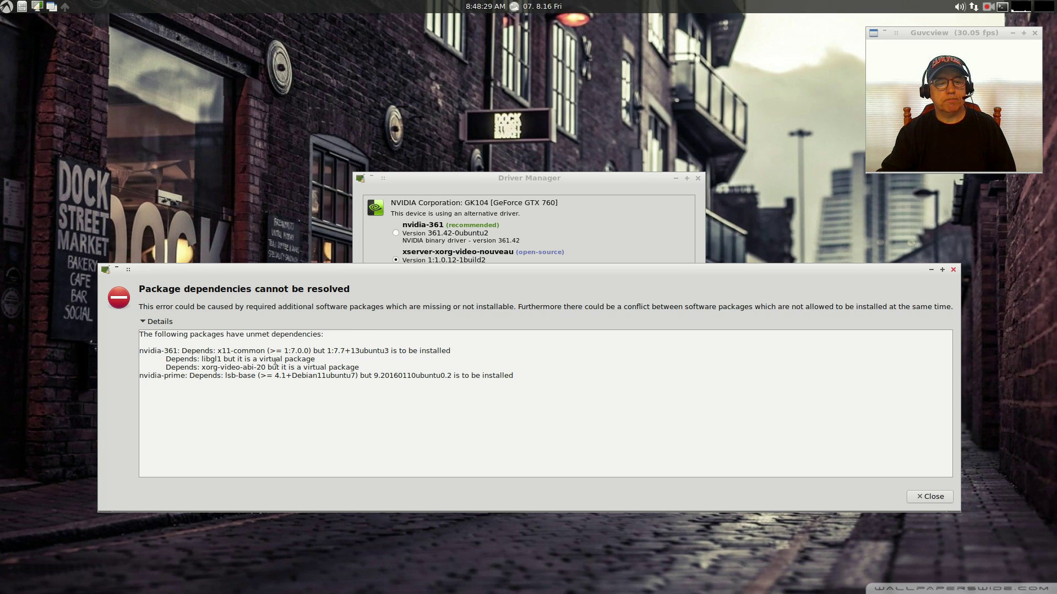
pyautogui.click(953, 270)
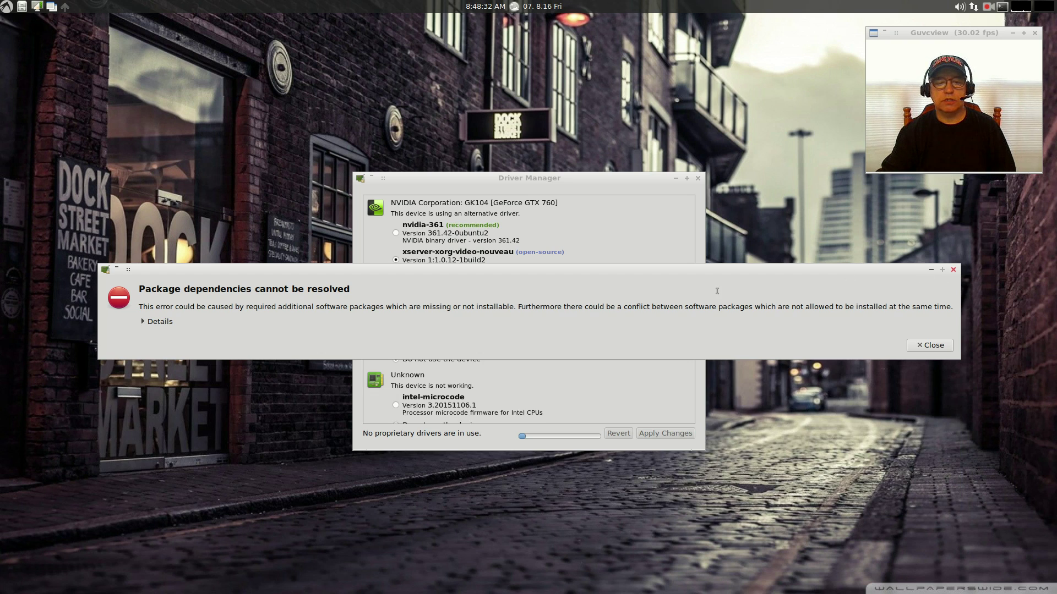
pyautogui.click(924, 346)
# Step: Try applying bcmwl-kernel-source, review the dependency error details, then close Driver Manager
pyautogui.click(397, 339)
pyautogui.click(698, 440)
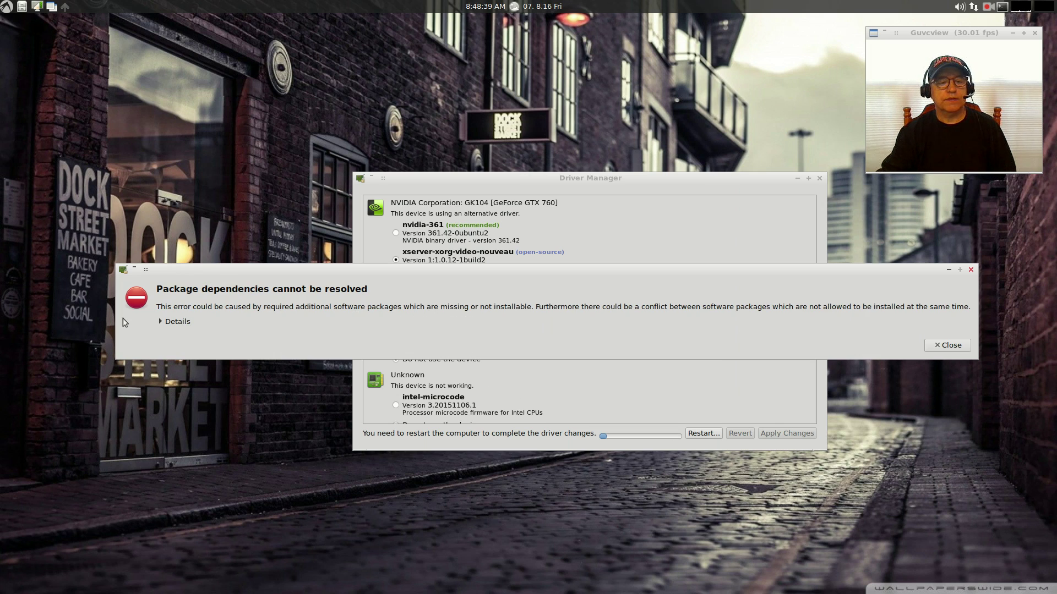
pyautogui.click(161, 326)
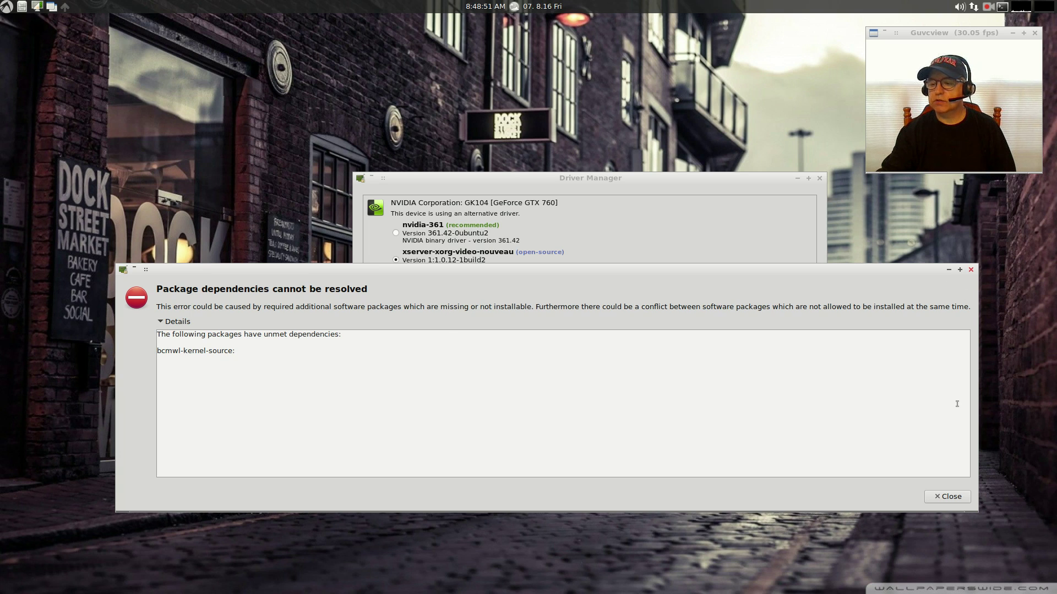
pyautogui.click(946, 498)
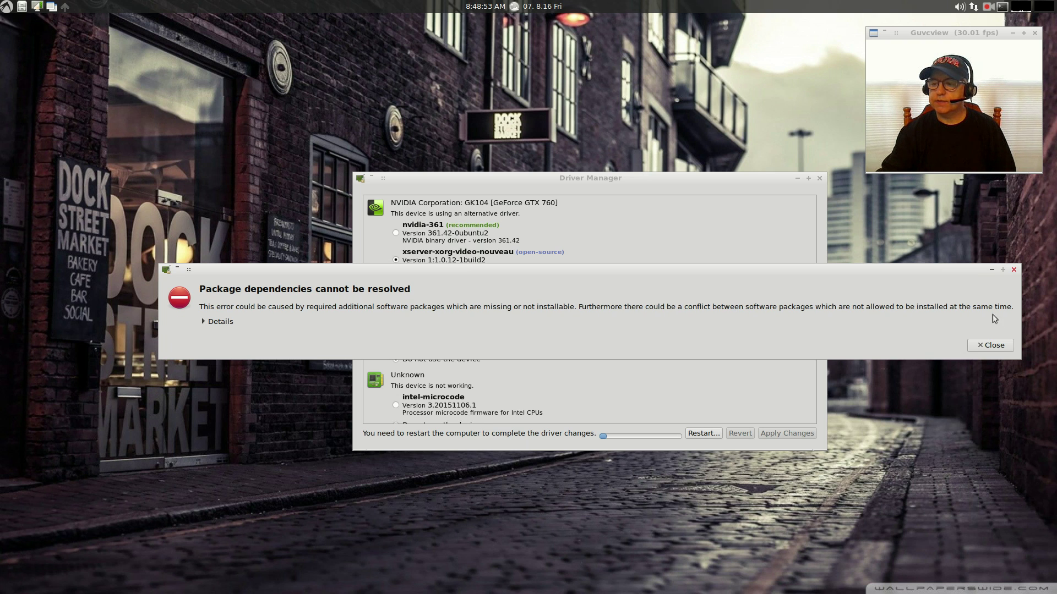
pyautogui.click(999, 349)
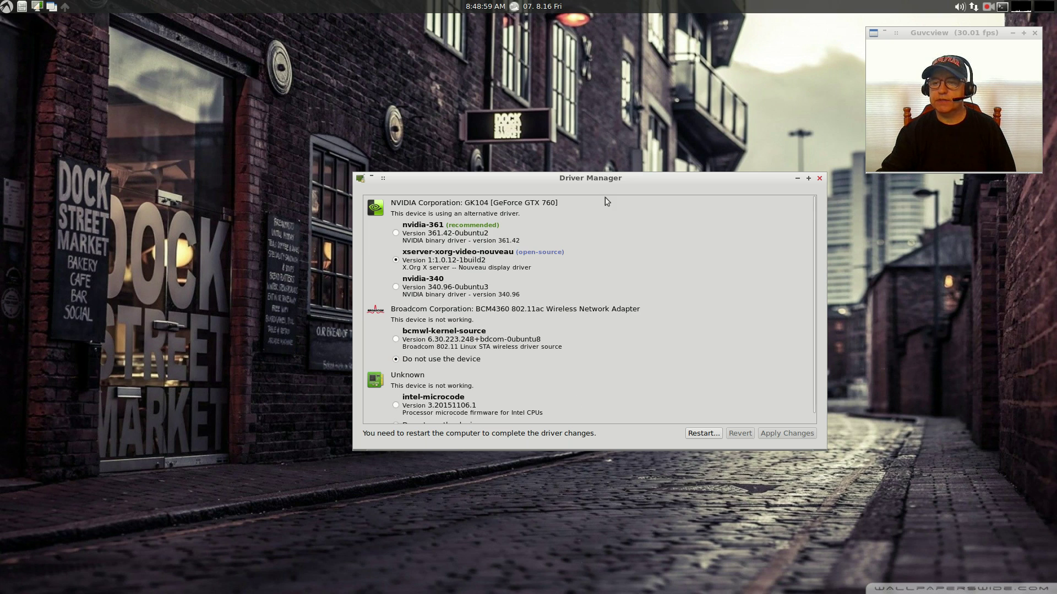
pyautogui.click(820, 181)
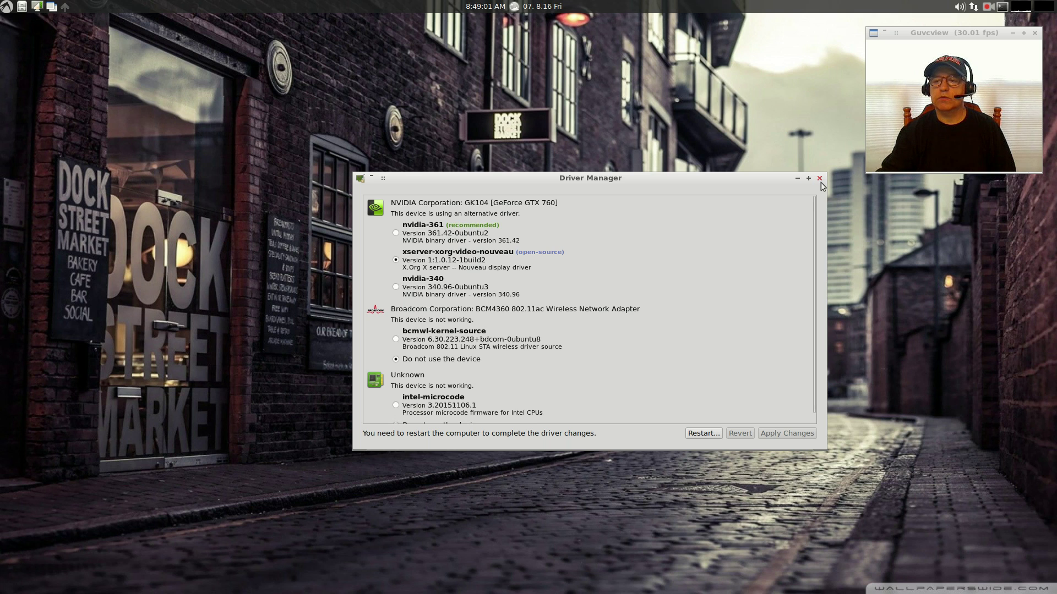
pyautogui.click(820, 182)
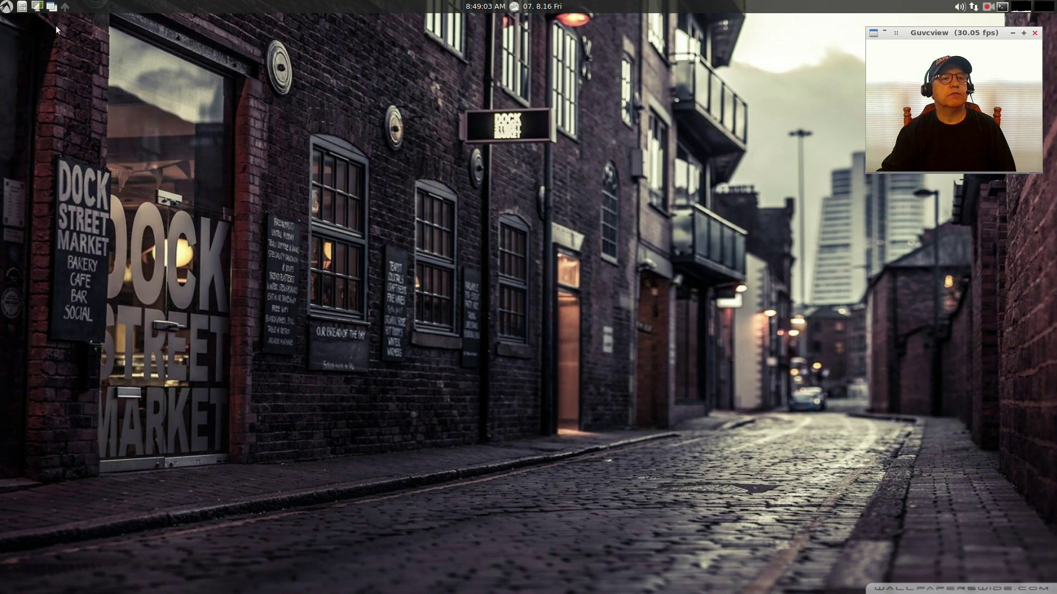
# Step: Browse the applications menu categories, ending on Preferences with Customize Look and Feel and Desktop Preferences
pyautogui.click(7, 6)
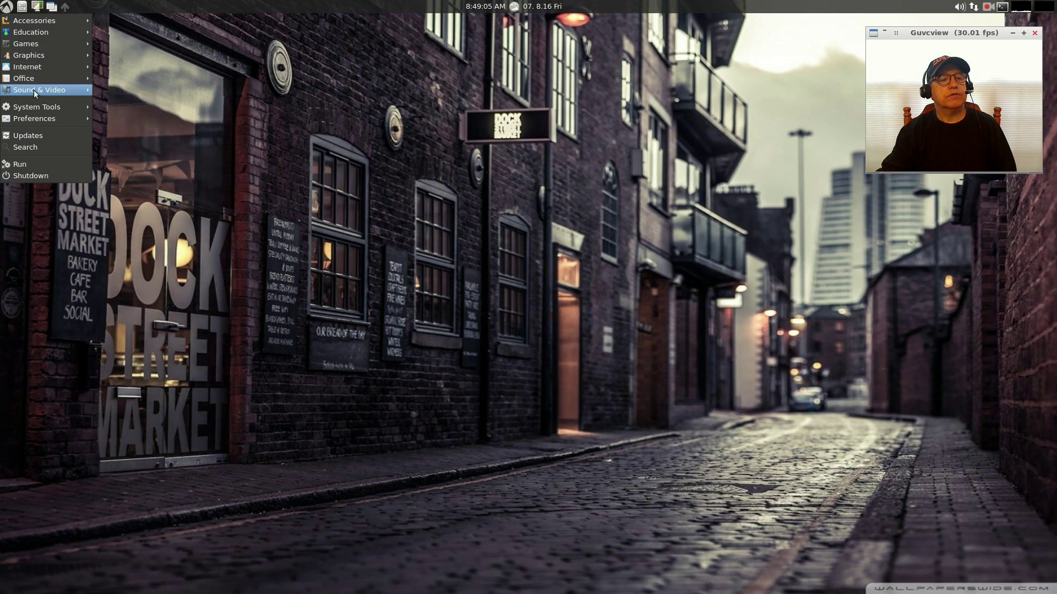
pyautogui.moveTo(44, 91)
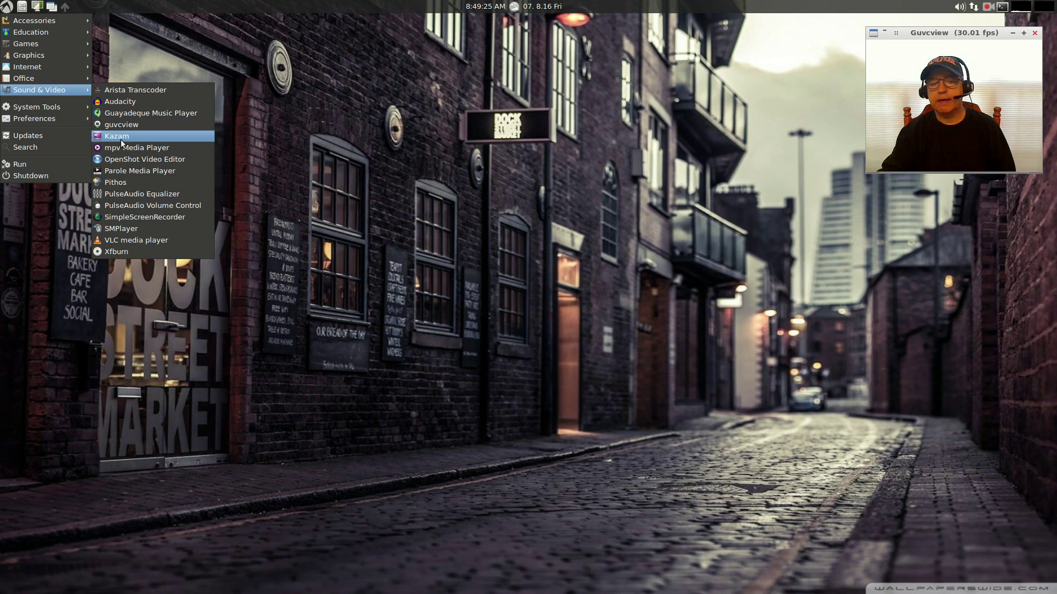
pyautogui.click(353, 164)
pyautogui.click(8, 13)
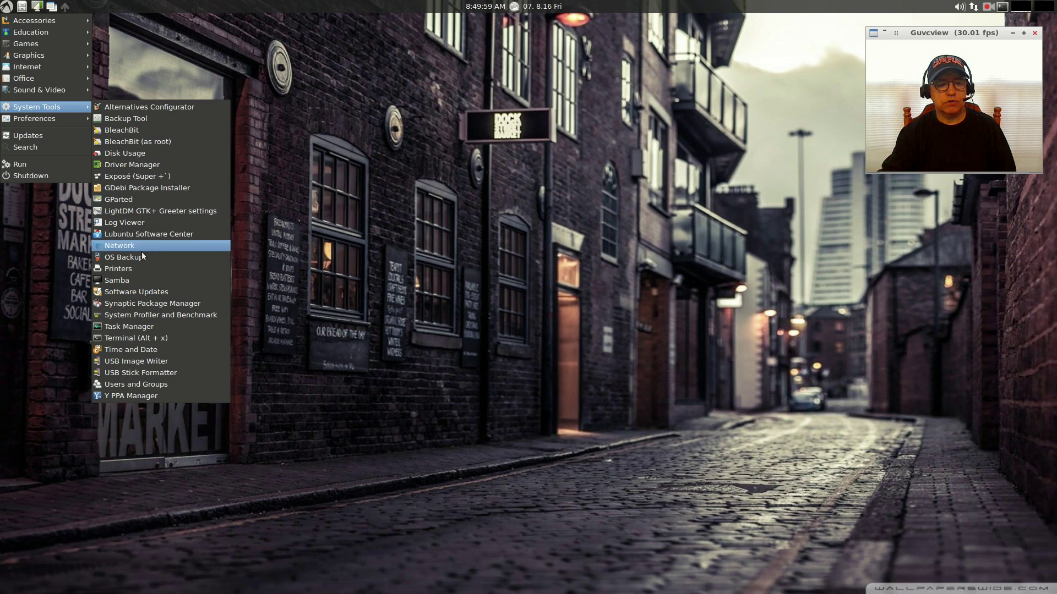
pyautogui.moveTo(75, 117)
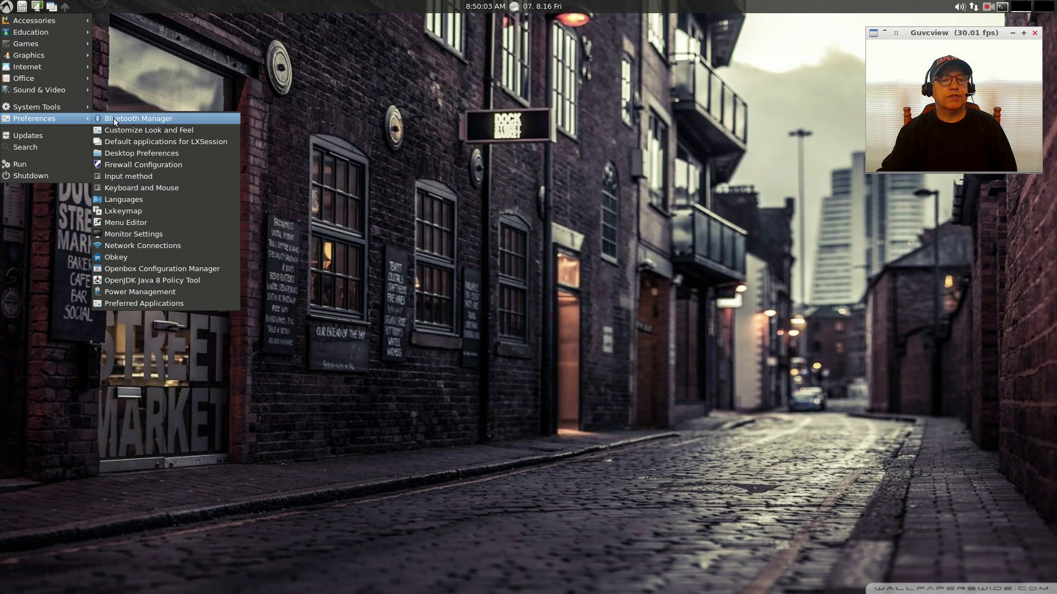
pyautogui.click(142, 131)
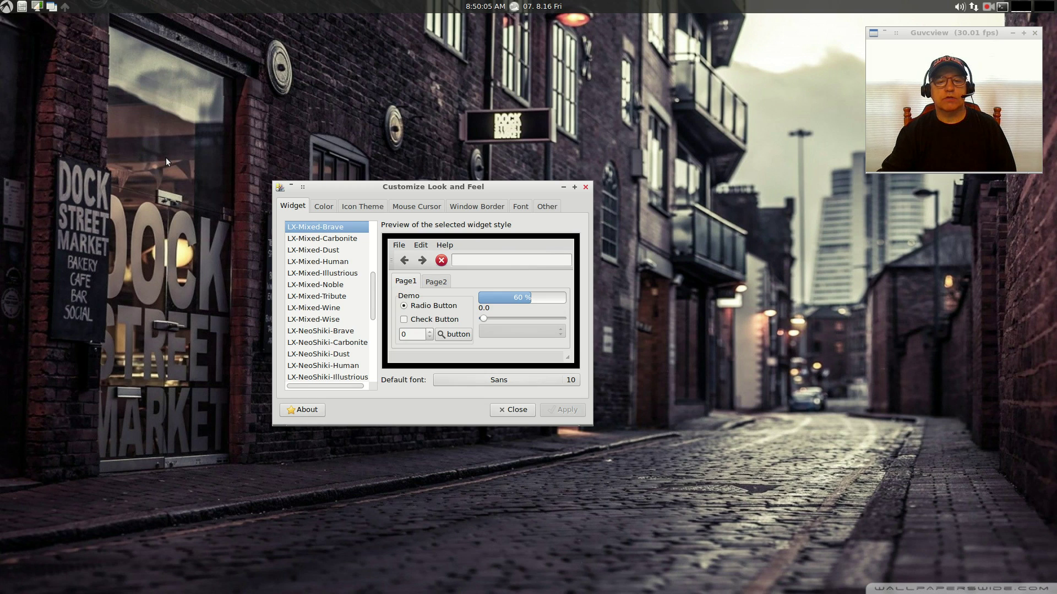
pyautogui.scroll(-5, 314, 249)
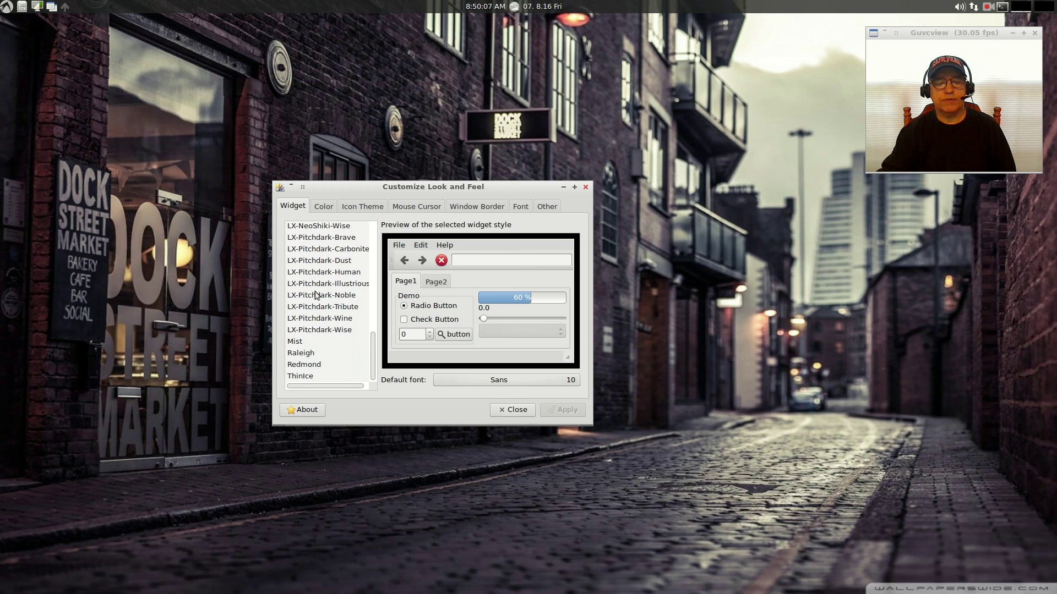
pyautogui.scroll(6, 314, 363)
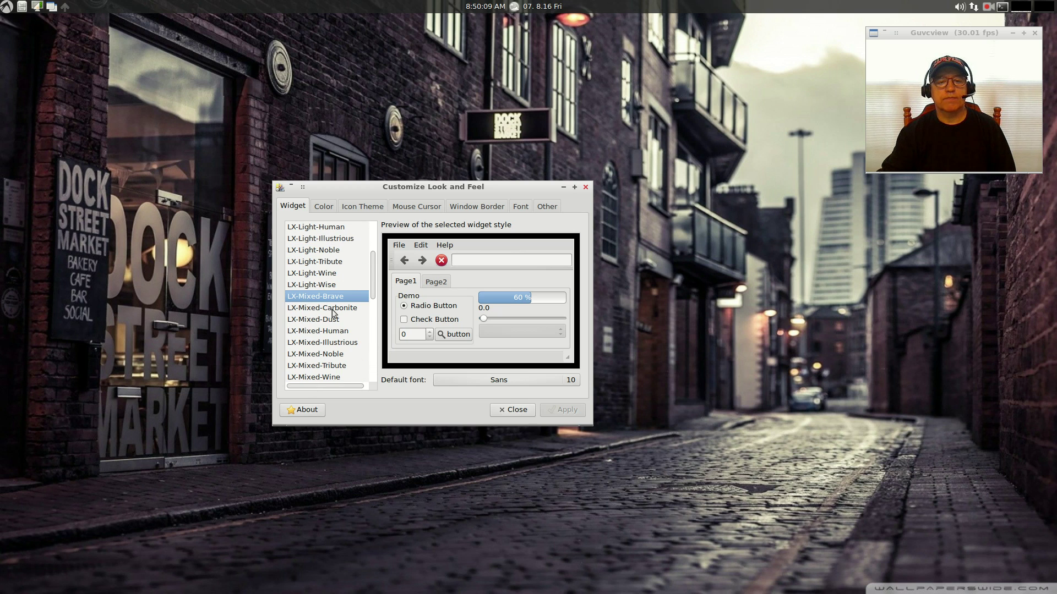
pyautogui.click(361, 207)
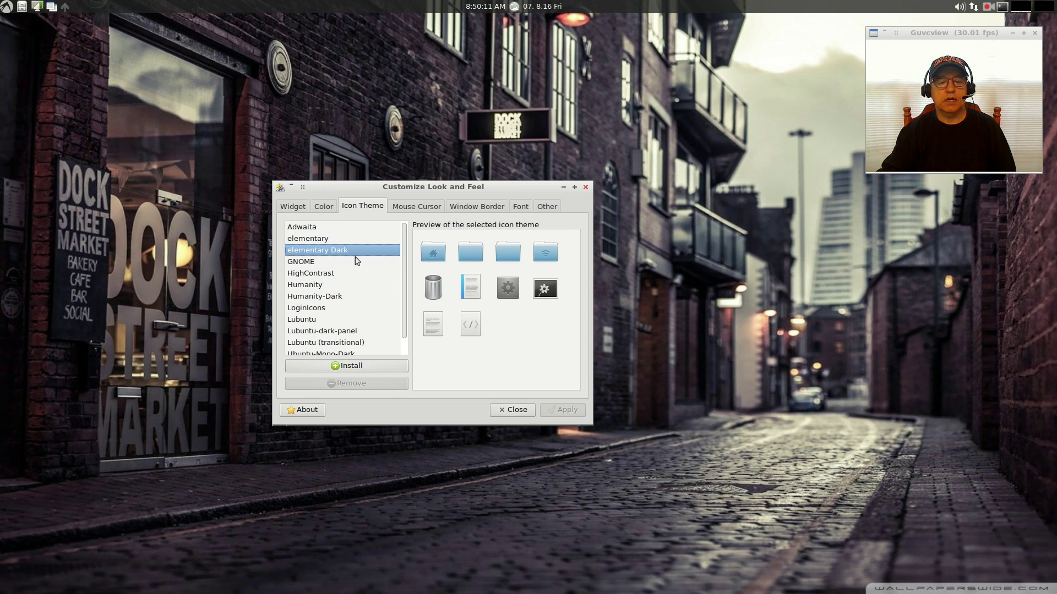
pyautogui.scroll(1, 354, 272)
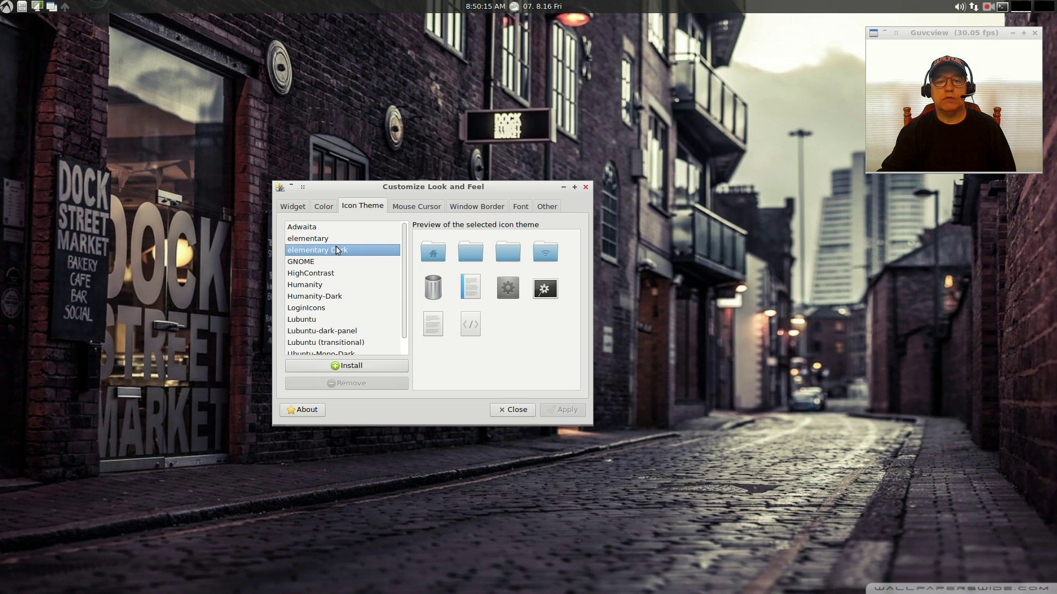
pyautogui.click(473, 209)
pyautogui.scroll(-8, 352, 306)
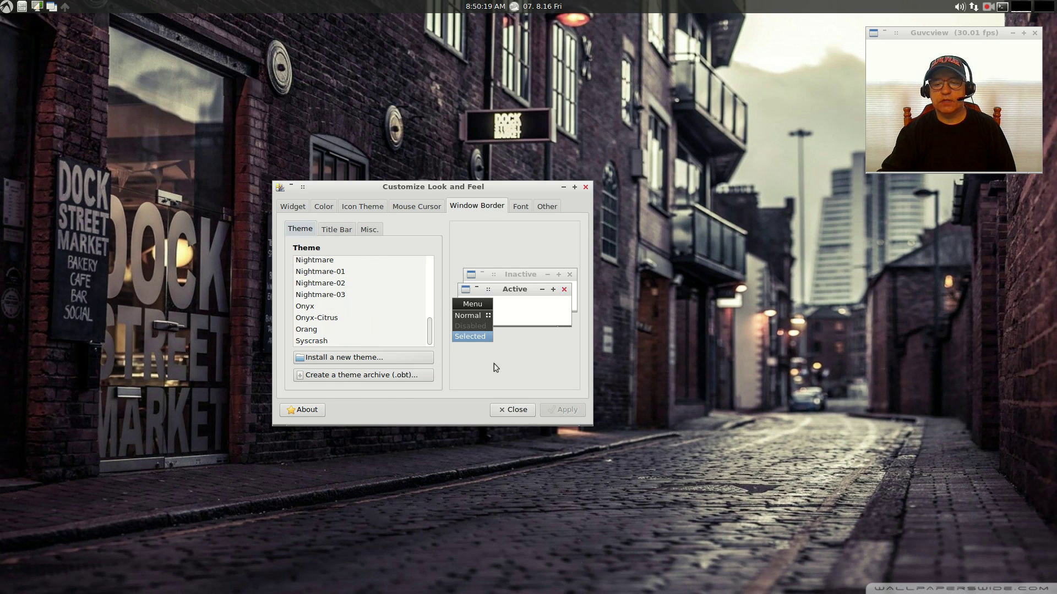
pyautogui.click(509, 411)
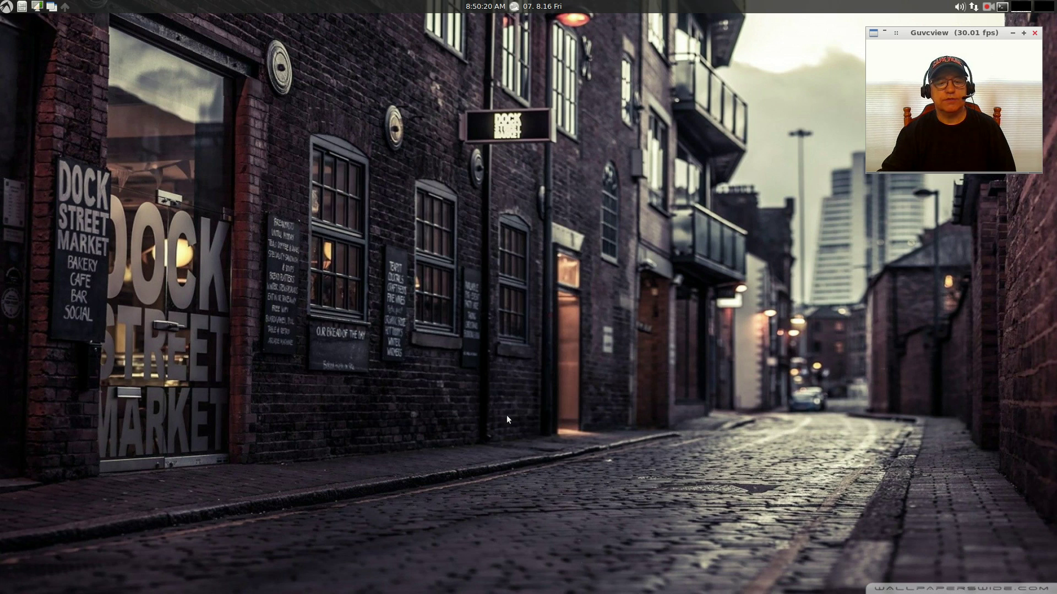
# Step: Open the applications menu showing the category list from Accessories through Shutdown
pyautogui.click(6, 6)
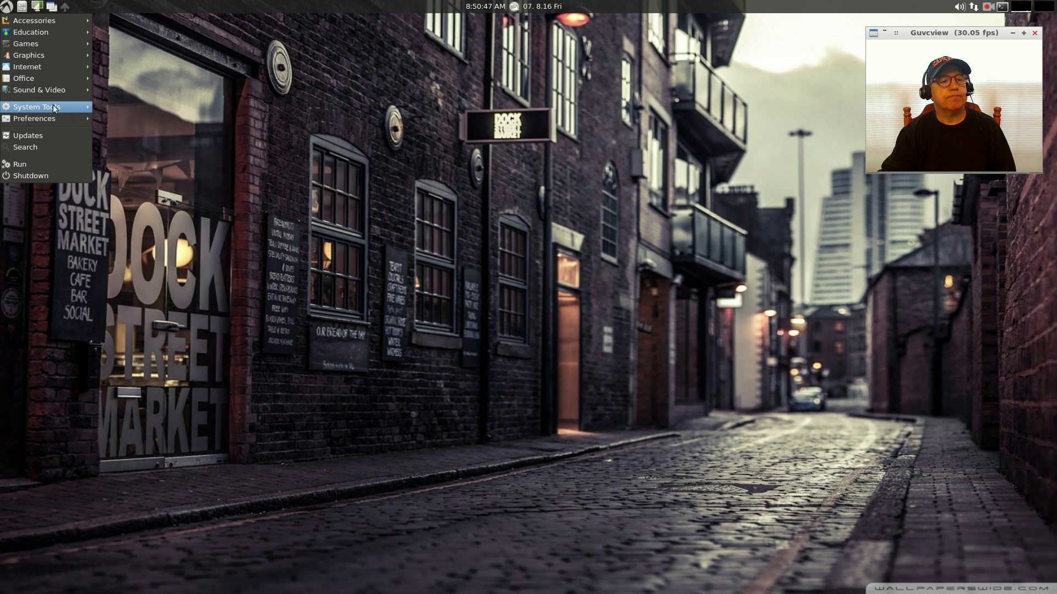
# Step: Start the all-in-one Updates tool and authorize it with the administrator password
pyautogui.click(35, 139)
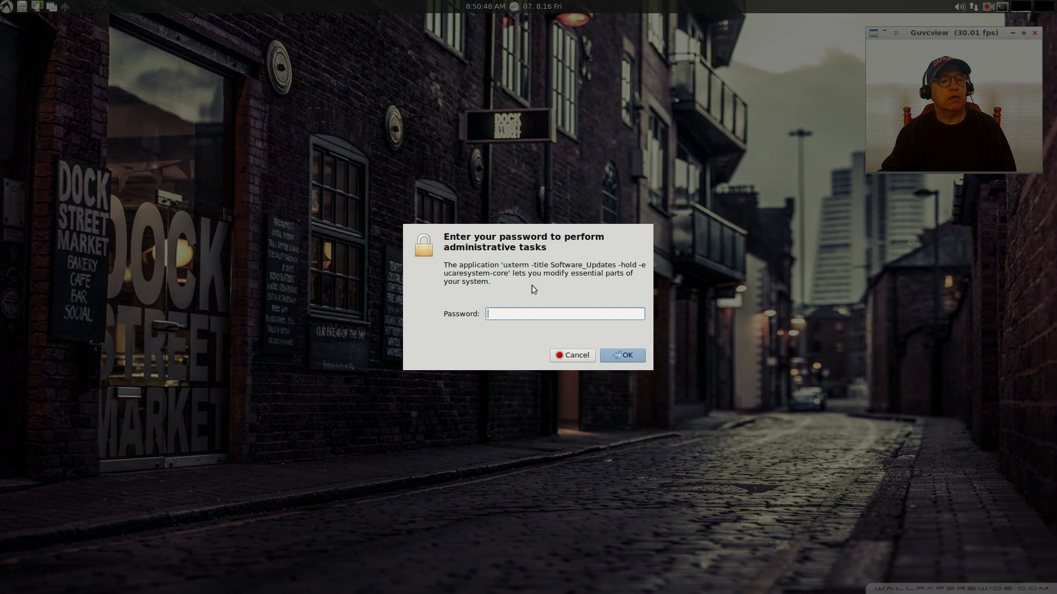
pyautogui.write('********')
pyautogui.press('Return')
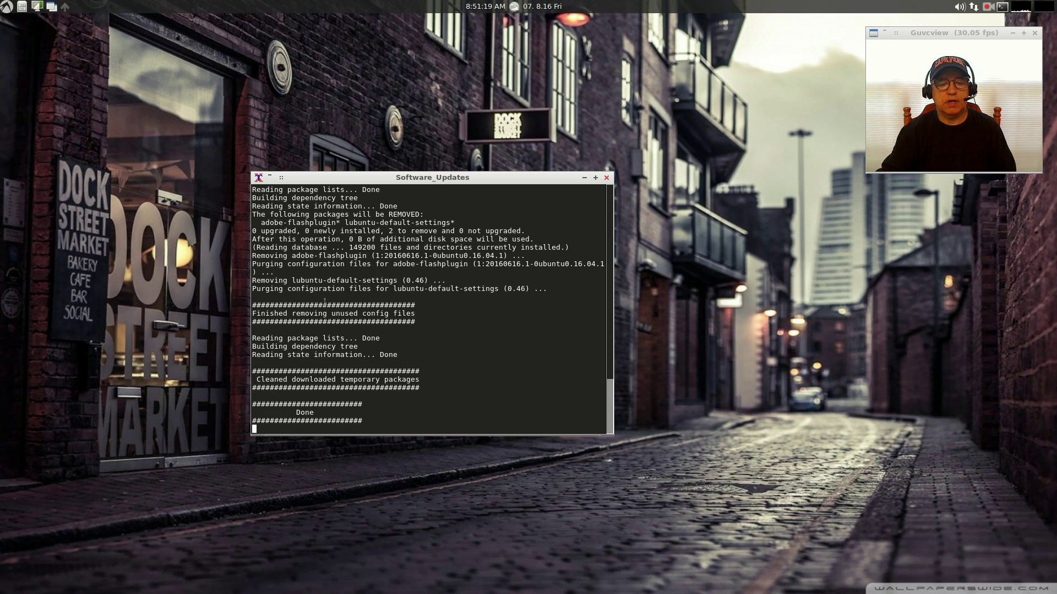
# Step: Close the finished updates terminal and relaunch Driver Manager from System Tools, entering the password
pyautogui.click(606, 178)
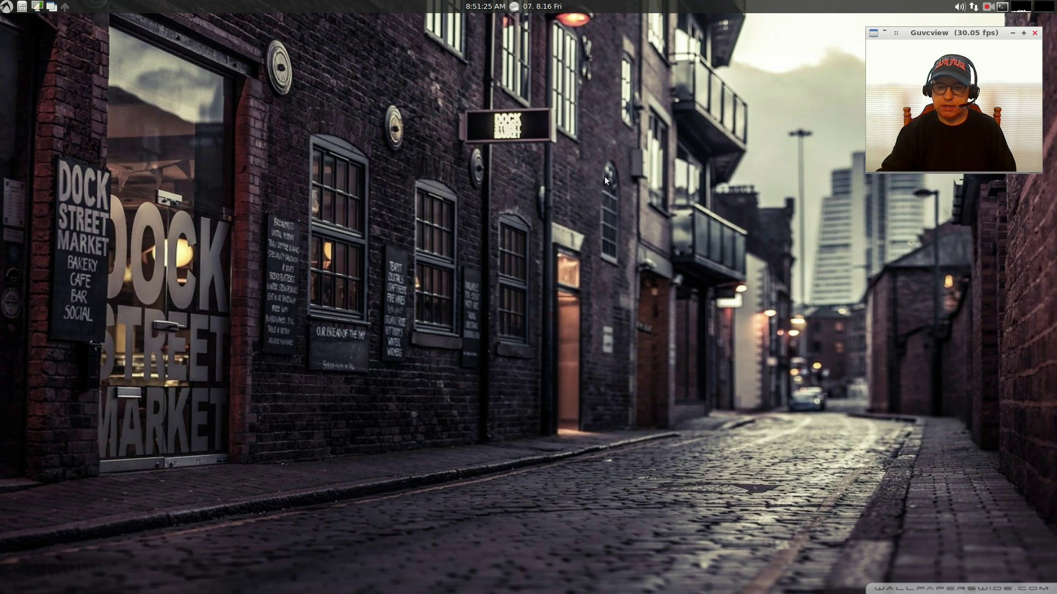
pyautogui.click(7, 7)
pyautogui.moveTo(46, 83)
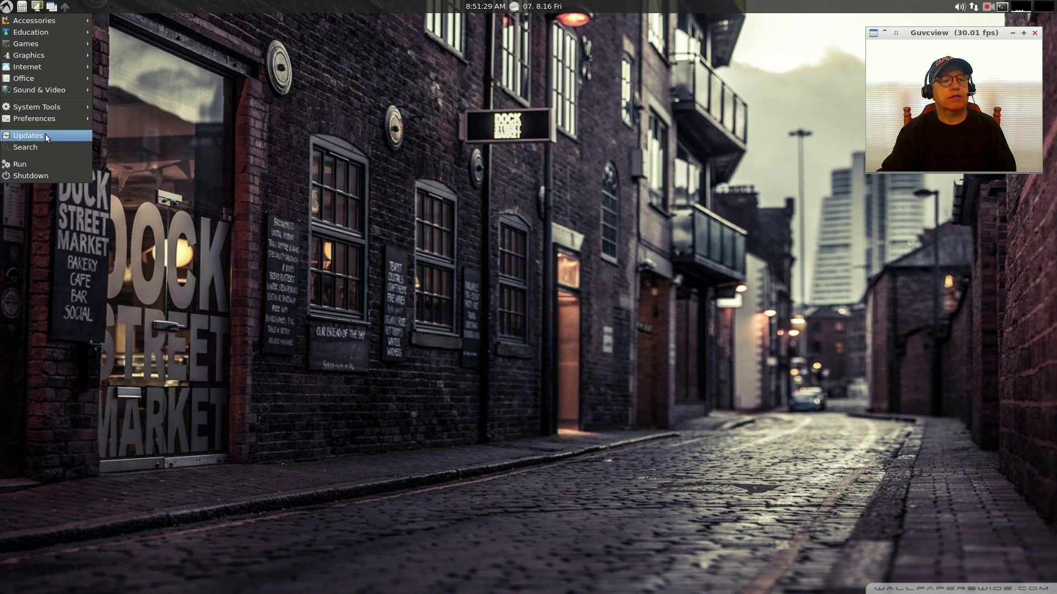
pyautogui.moveTo(46, 118)
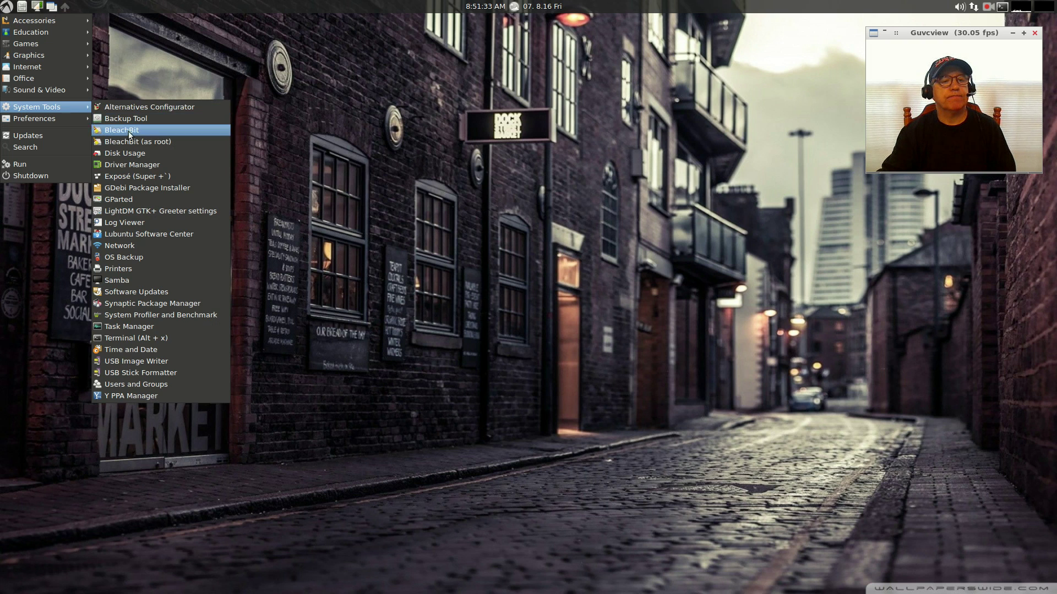
pyautogui.click(134, 164)
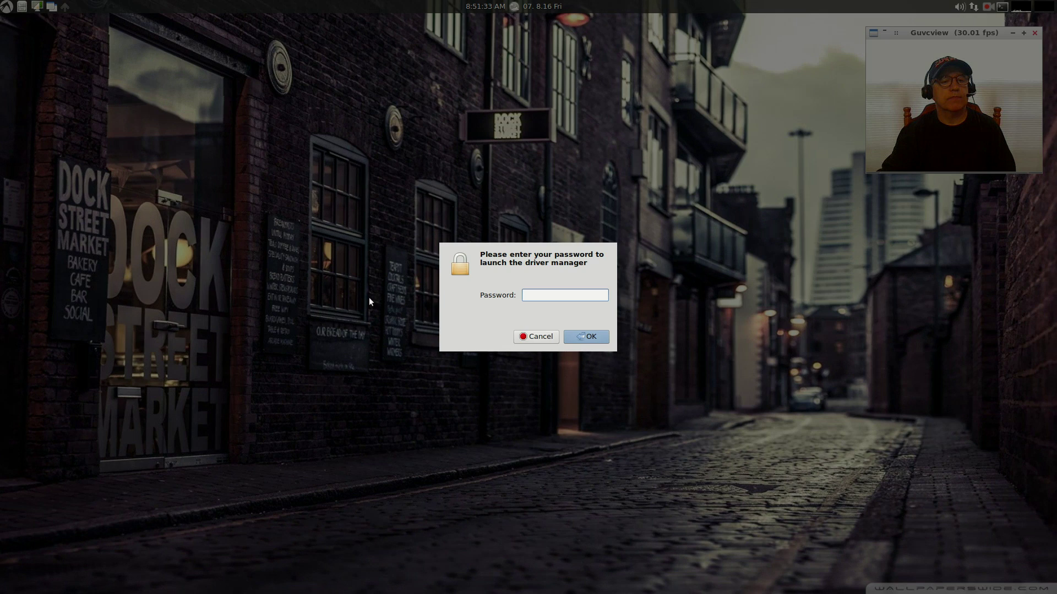
pyautogui.write('******')
pyautogui.press('Return')
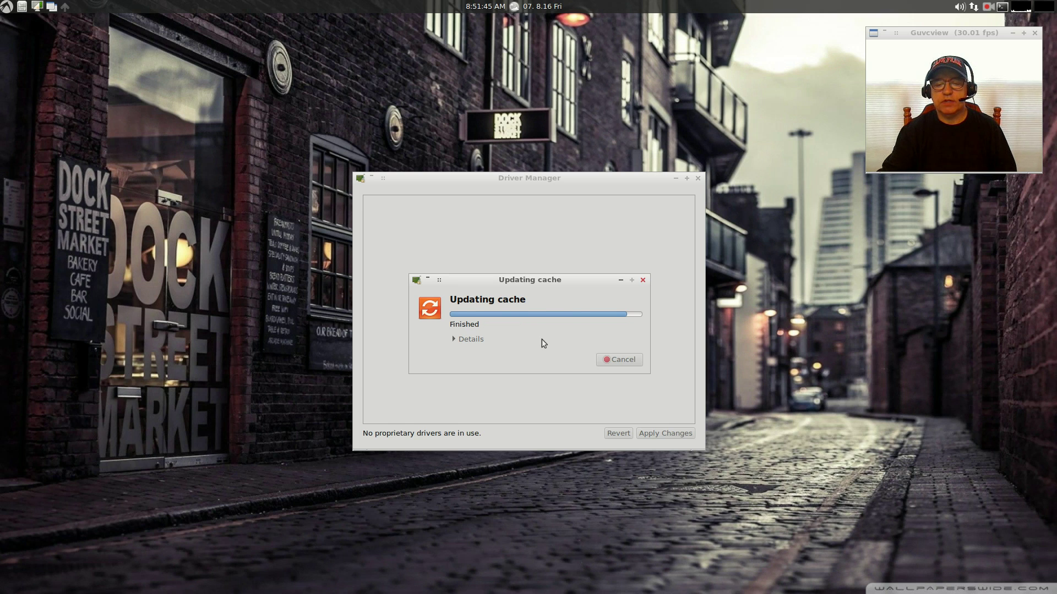
# Step: Try applying the nvidia-361 driver, dismiss the dependency error, and move the window up-left
pyautogui.click(397, 235)
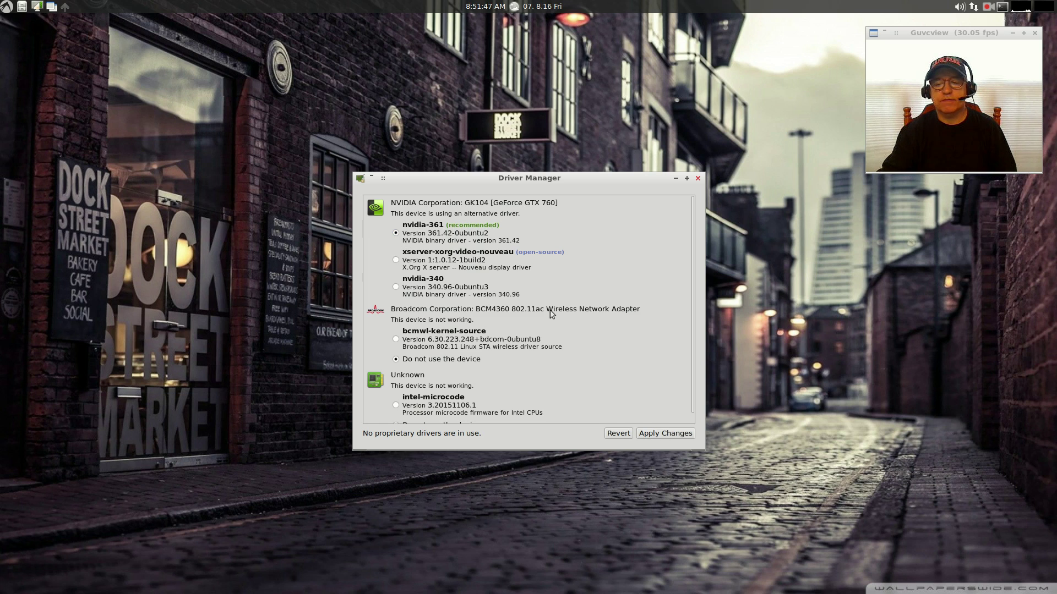
pyautogui.click(667, 434)
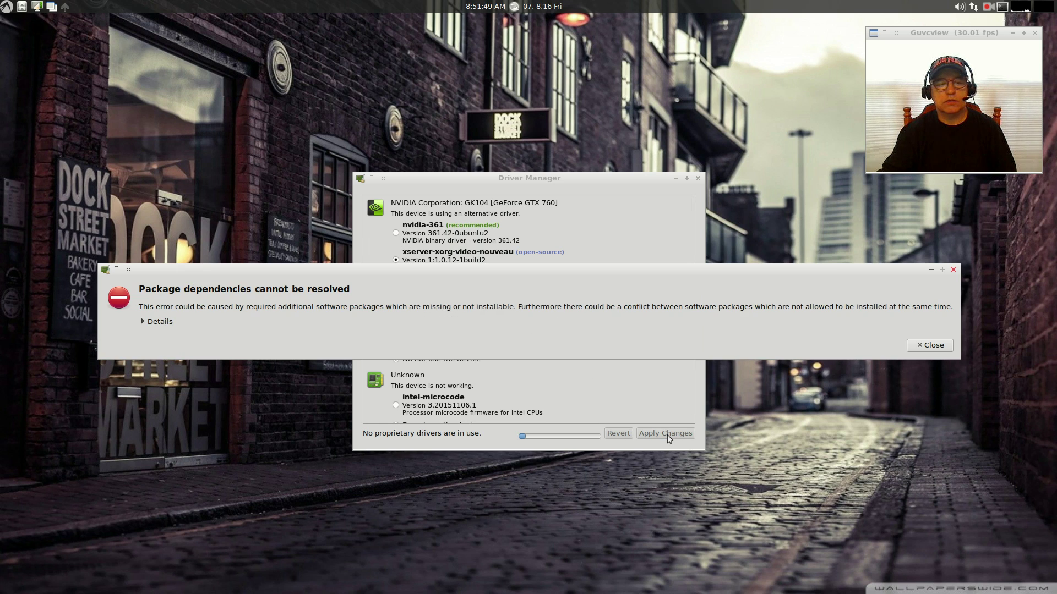
pyautogui.click(930, 345)
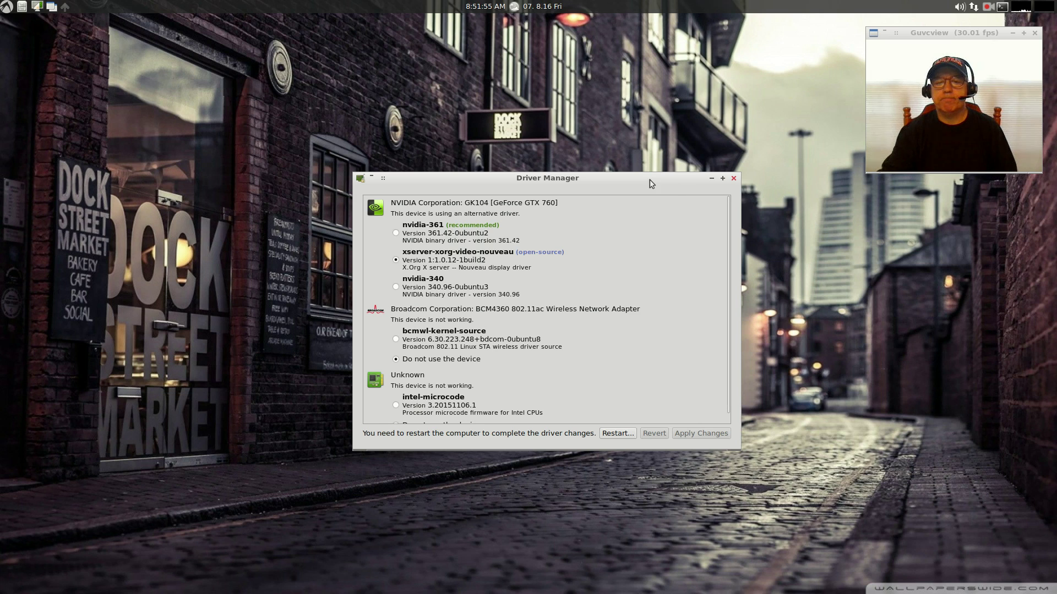
pyautogui.moveTo(642, 183); pyautogui.dragTo(626, 140)
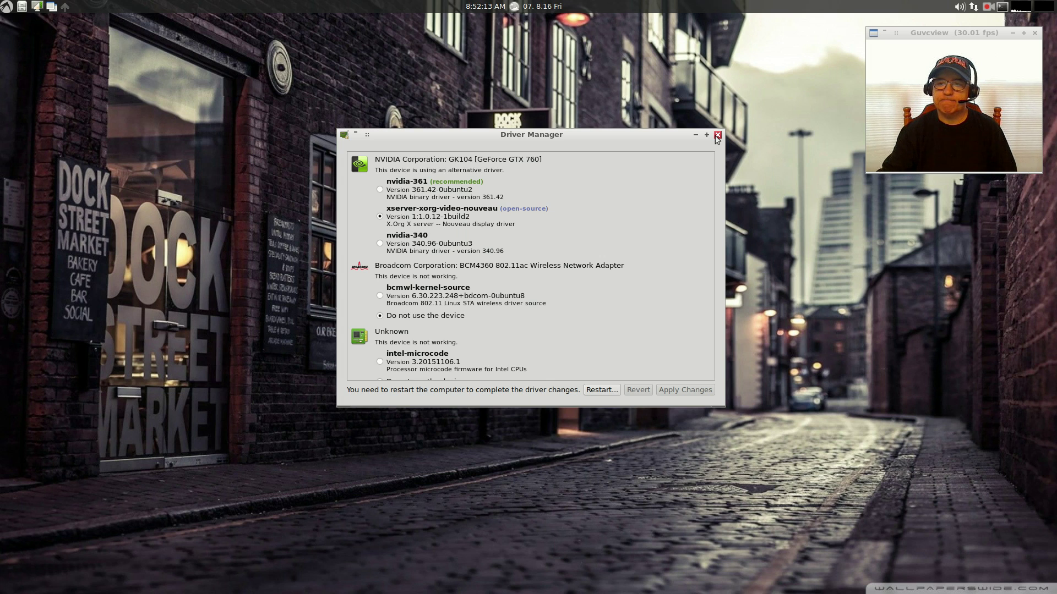
pyautogui.click(717, 136)
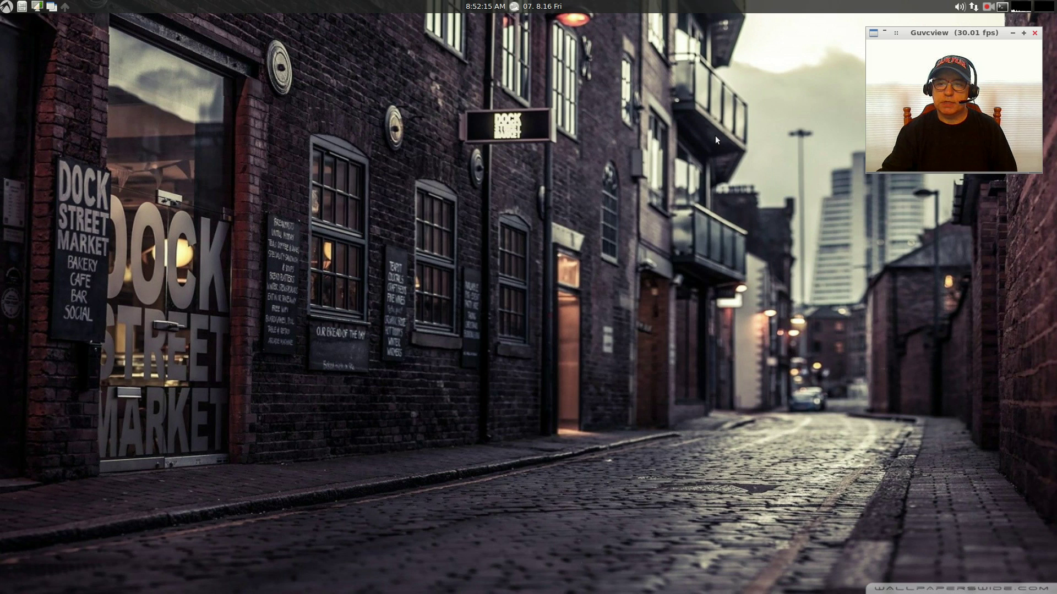